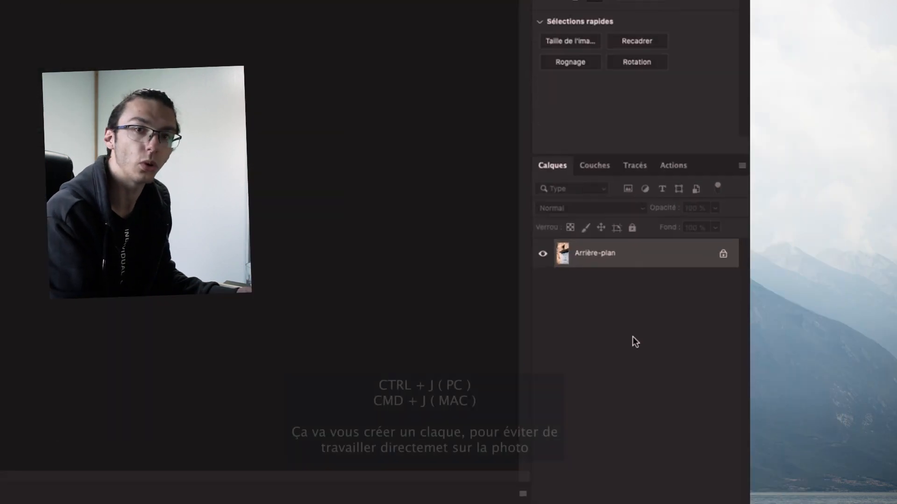
Duplicate the background layer and resize the Clone Stamp brush for retouching the blue door
key("ctrl+j")
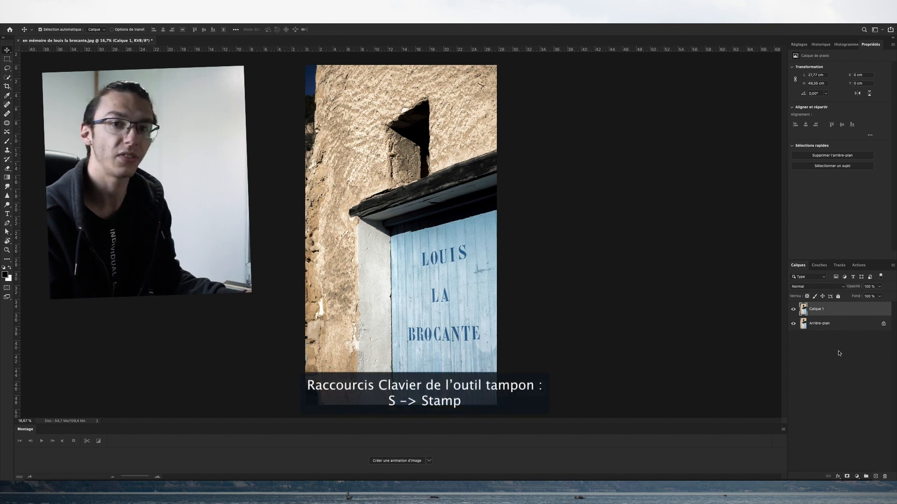
key("s")
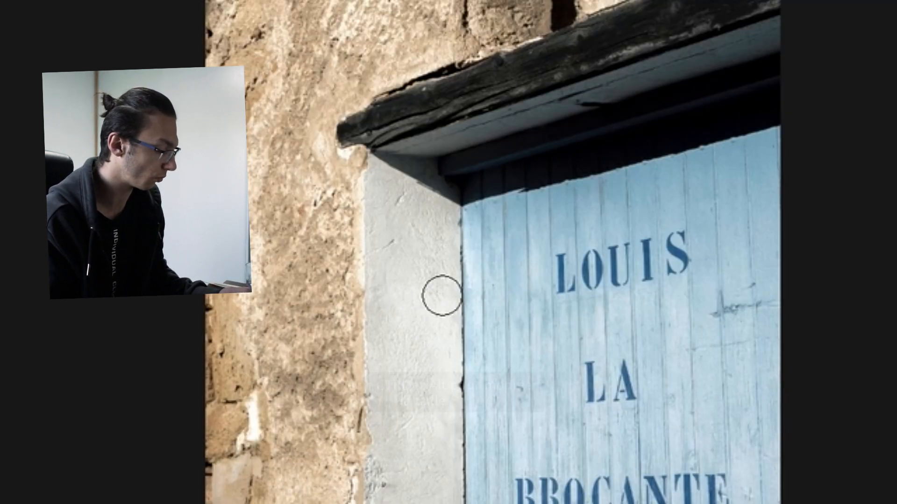
left_click(441, 293, "ctrl+alt")
left_click_drag(441, 293, 430, 301)
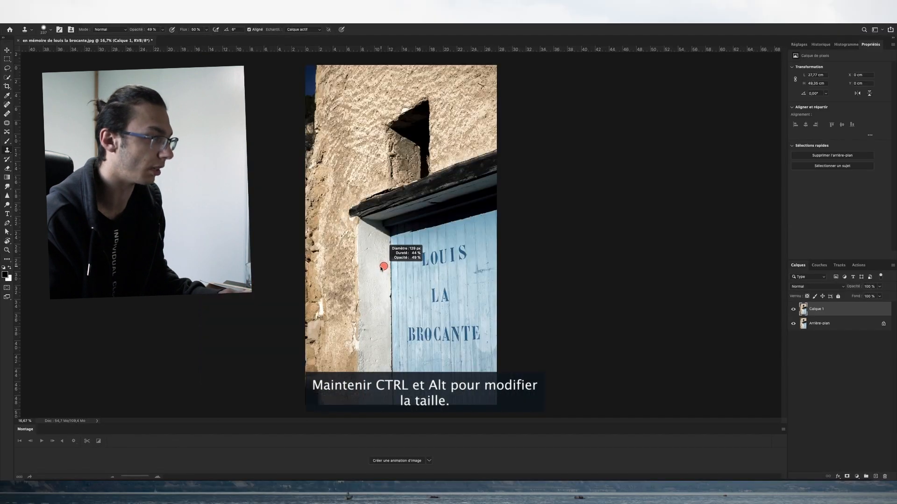
mouse_move(379, 269)
left_mouse_down()
mouse_move(417, 260)
mouse_move(387, 263)
left_mouse_up()
scroll(439, 276, "up", 6)
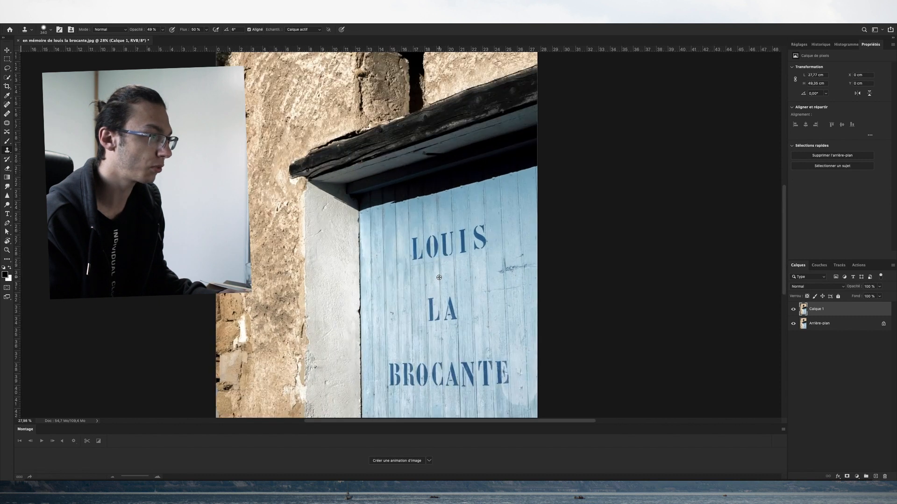
mouse_move(448, 279)
left_mouse_down()
mouse_move(391, 213)
mouse_move(366, 217)
left_mouse_up()
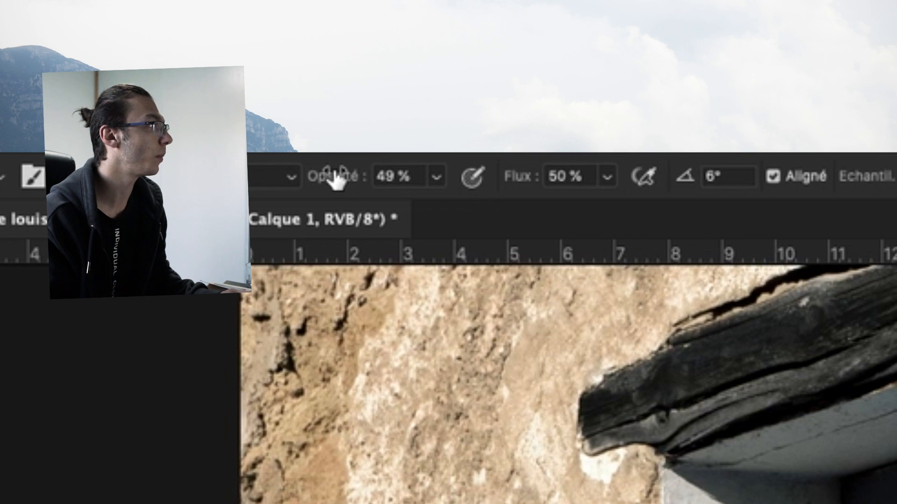
Set the Clone Stamp's opacity to 81 %, its flow to 84 % and the brush hardness to about 60 %
left_click_drag(337, 177, 366, 173)
mouse_move(512, 182)
left_mouse_down()
mouse_move(542, 177)
mouse_move(529, 177)
left_mouse_up()
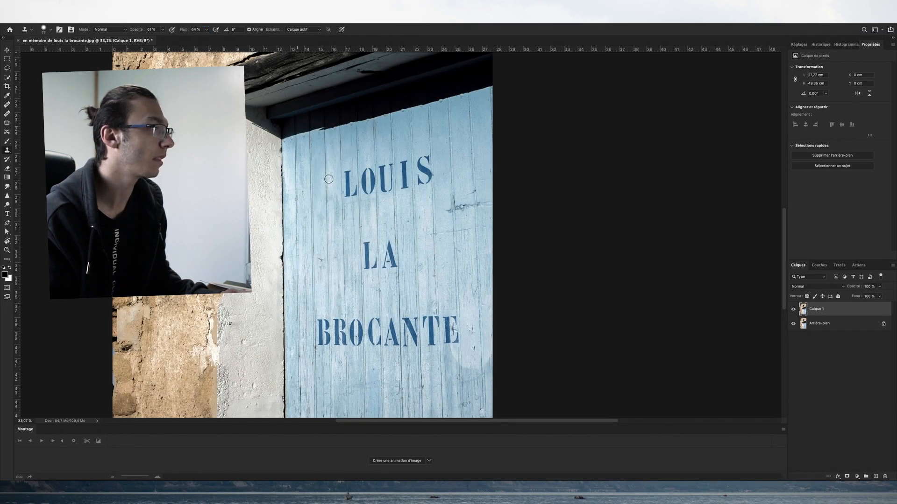
right_click(332, 191)
left_click_drag(391, 222, 397, 222)
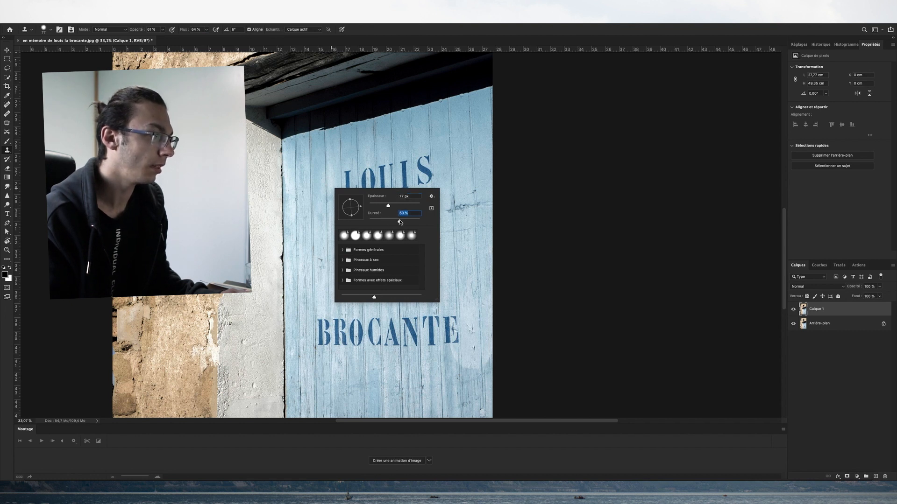
left_click(414, 154)
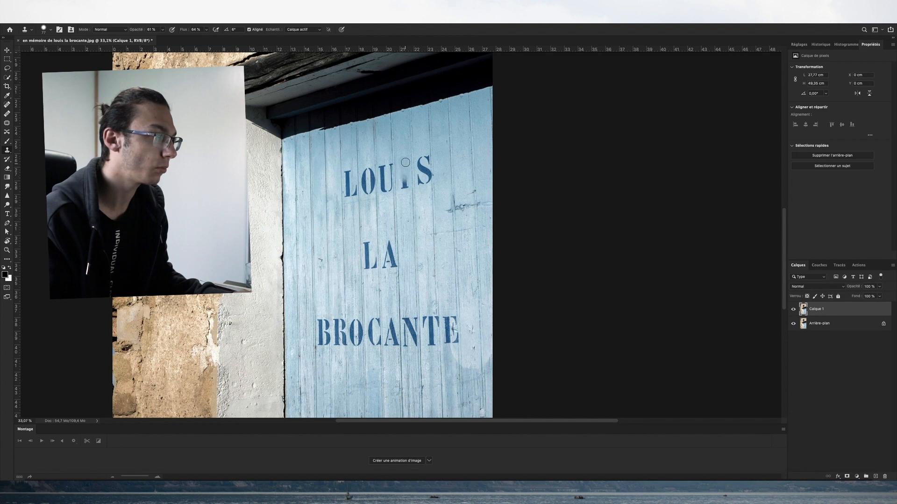
Clone clean blue wood from above over the letter I of LOUIS until the whole letter is covered
left_click(401, 144, "alt")
mouse_move(403, 156)
left_mouse_down()
mouse_move(404, 178)
mouse_move(387, 180)
left_mouse_up()
left_click(401, 151, "alt")
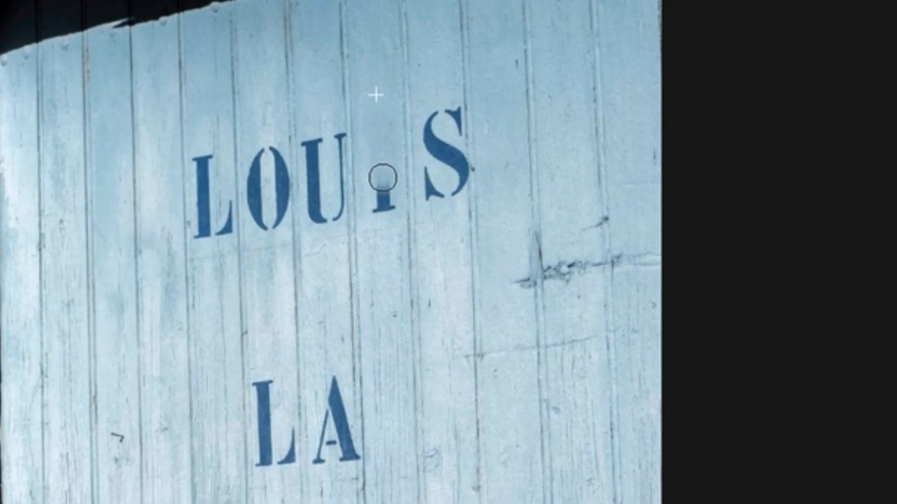
left_click(377, 152, "alt")
left_click(384, 200)
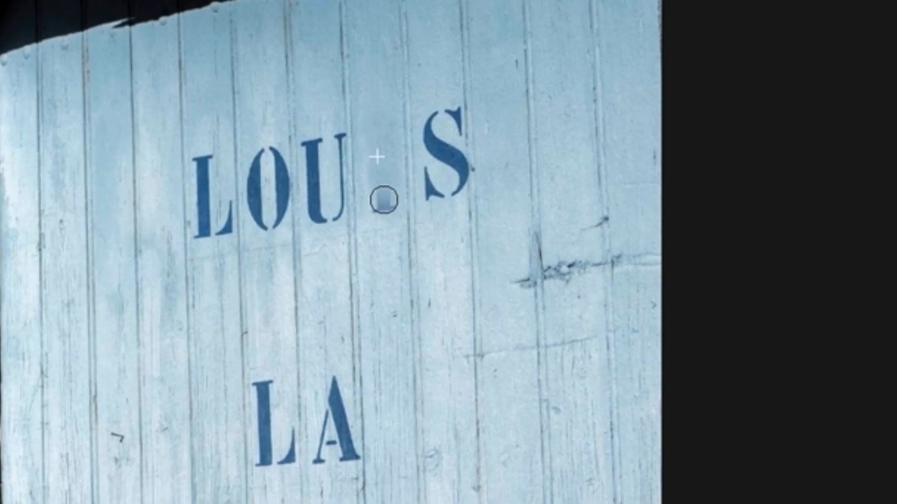
left_click(320, 88, "alt")
left_click_drag(384, 182, 382, 212)
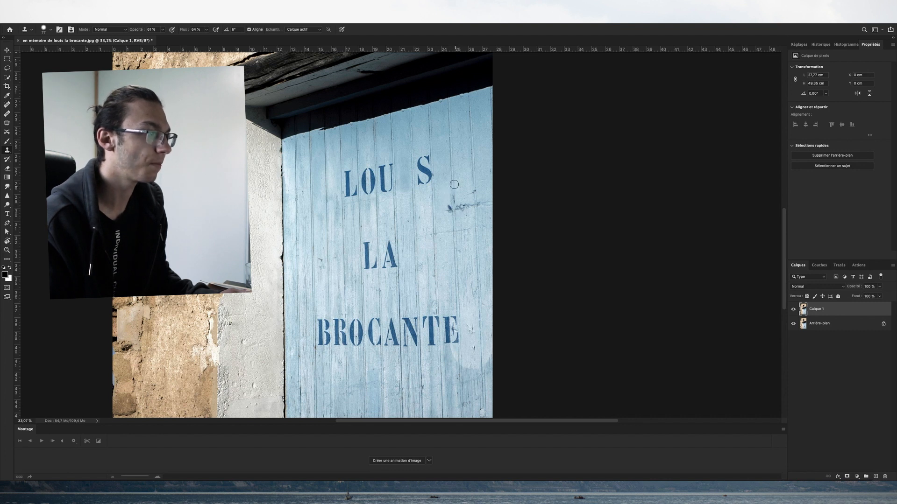
Enlarge the Clone Stamp brush and clone clean planks over the cracks beside the S of LOUIS, keeping the plank joints aligned
left_click_drag(450, 179, 461, 179)
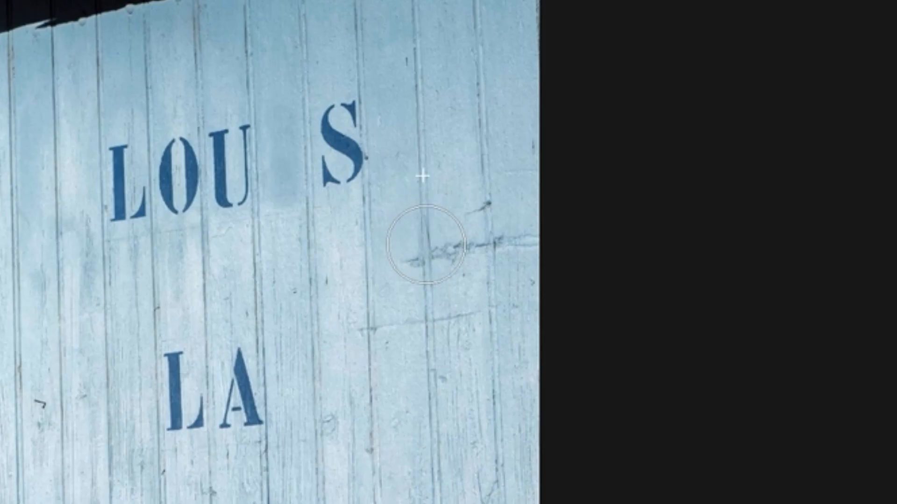
left_click(426, 249)
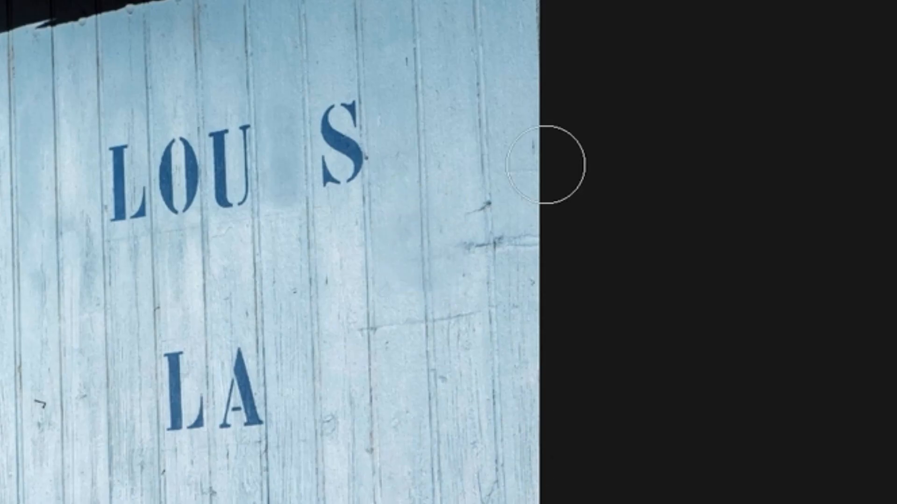
left_click(482, 120, "alt")
left_click(488, 201)
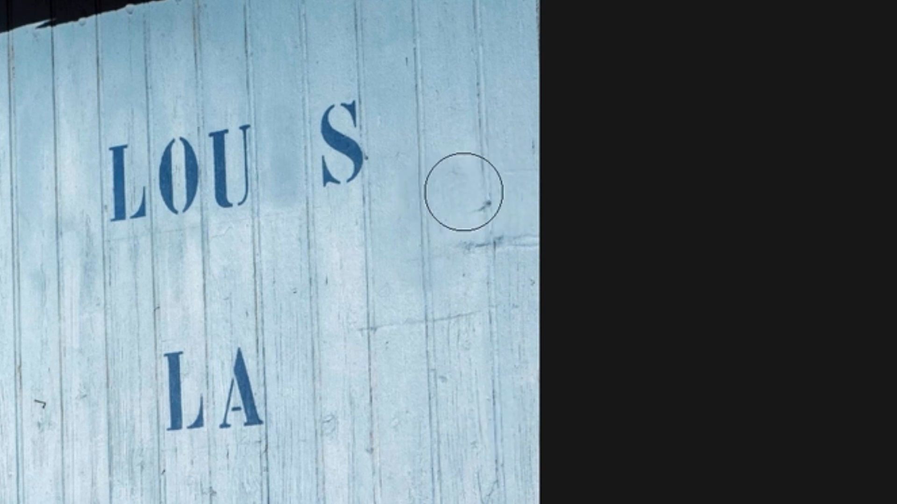
left_click(485, 256)
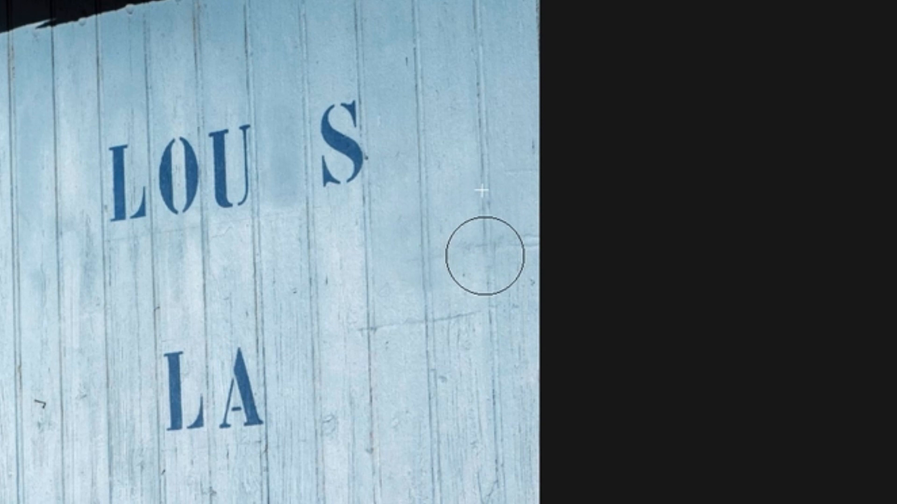
left_click(505, 127)
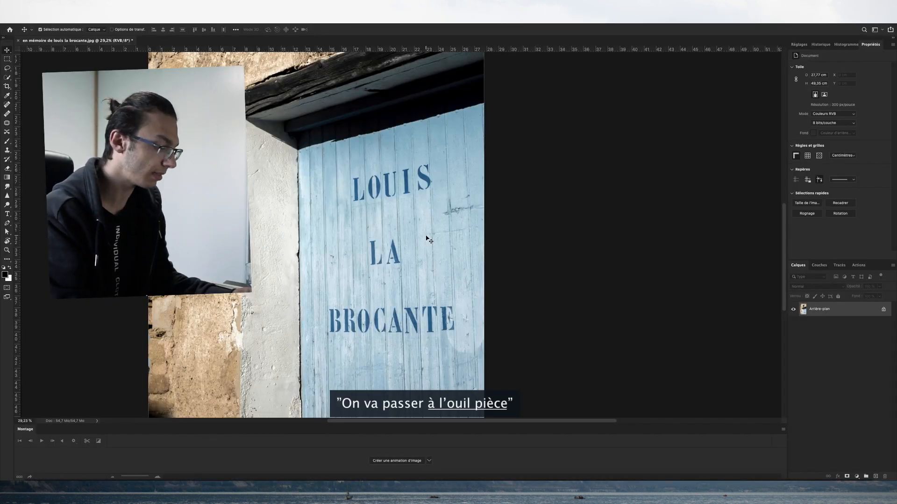
Duplicate the background layer of the original photo and activate the Patch tool
key("super+j")
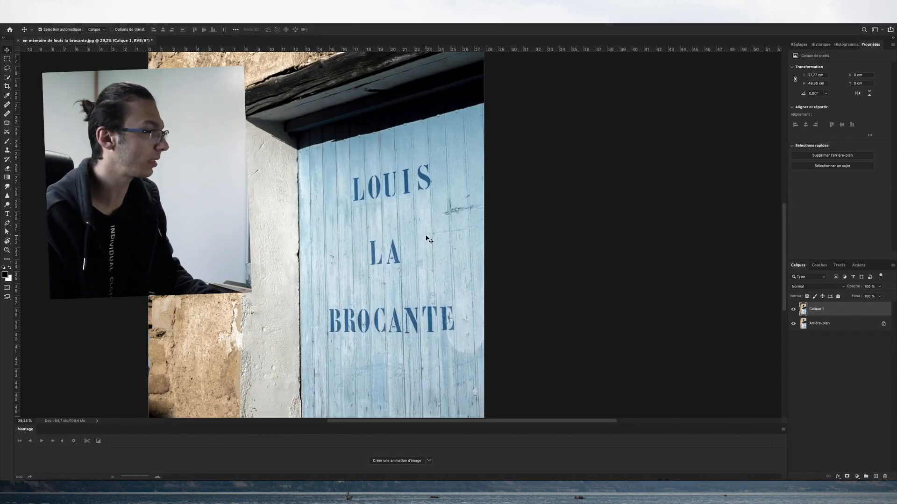
key("j")
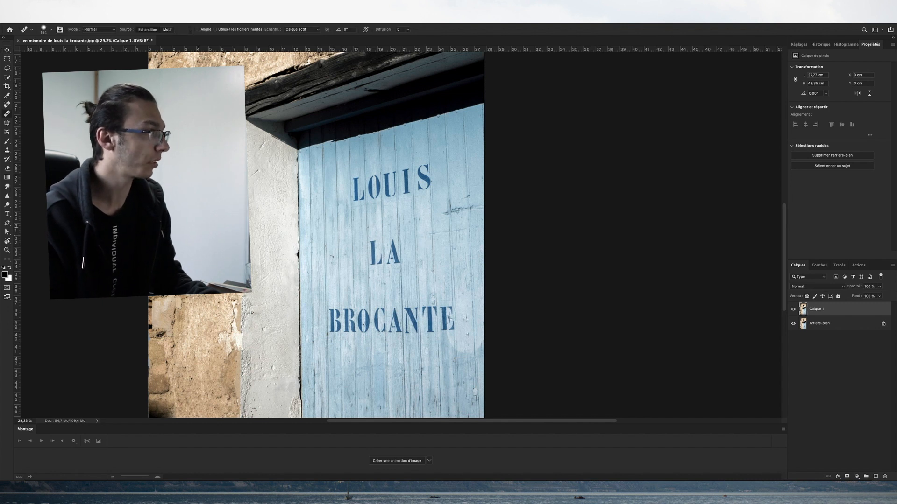
left_click(7, 124)
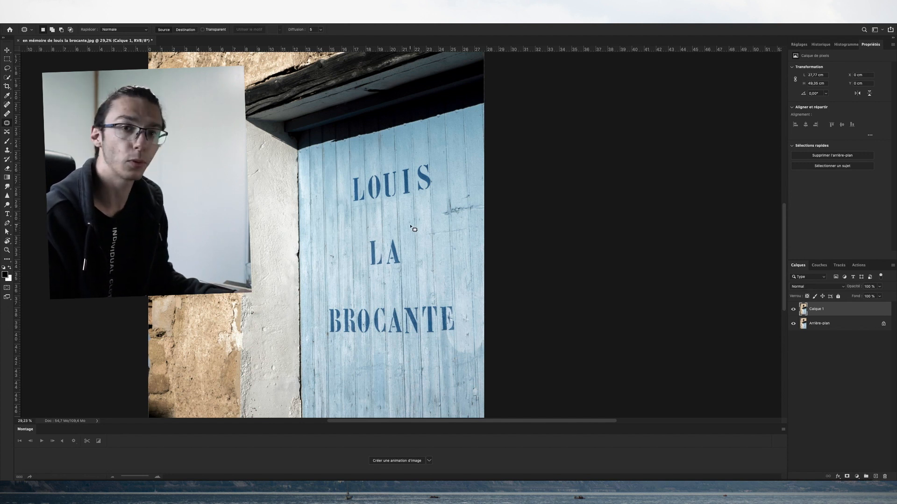
Outline the letter I of LOUIS with the Patch tool, replace it with clean wood from beyond the S, and deselect
scroll(409, 225, "up", 1)
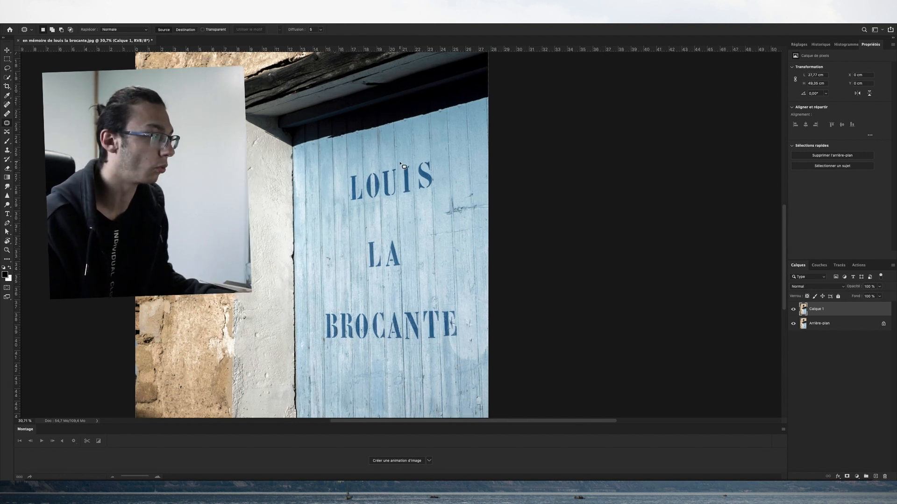
left_click_drag(402, 198, 413, 198)
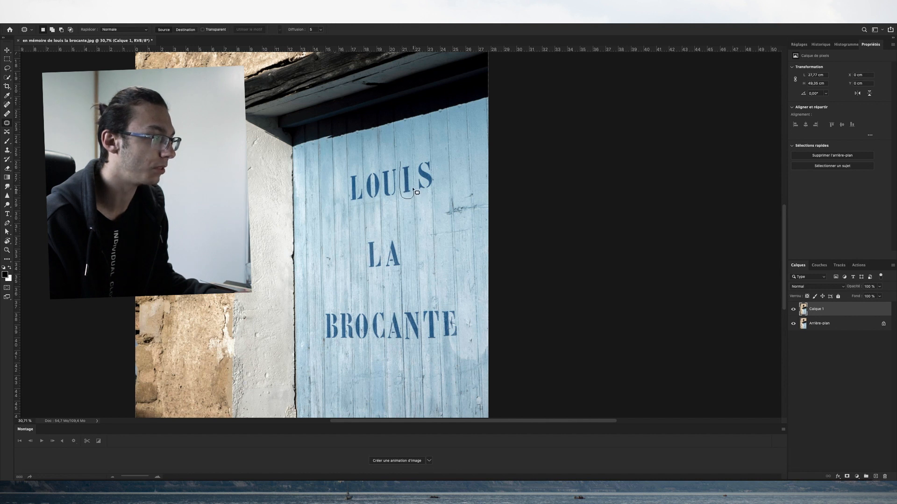
left_click_drag(406, 165, 404, 163)
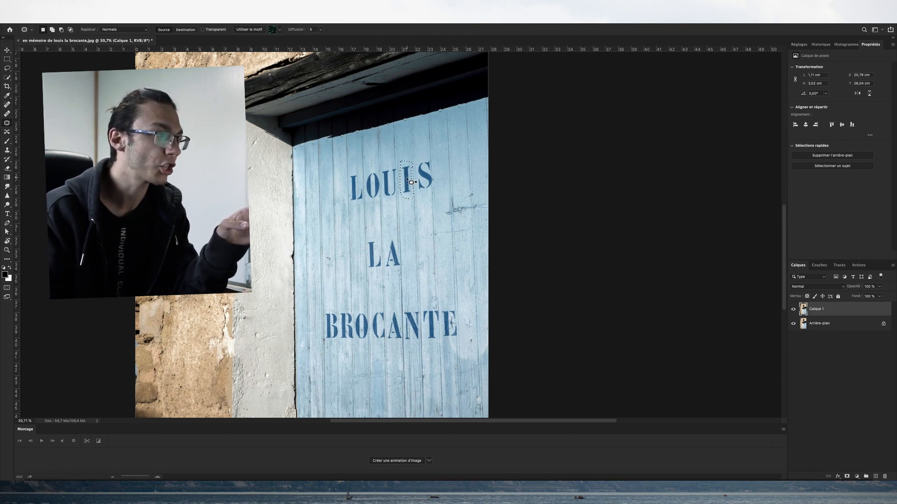
left_click_drag(411, 182, 452, 170)
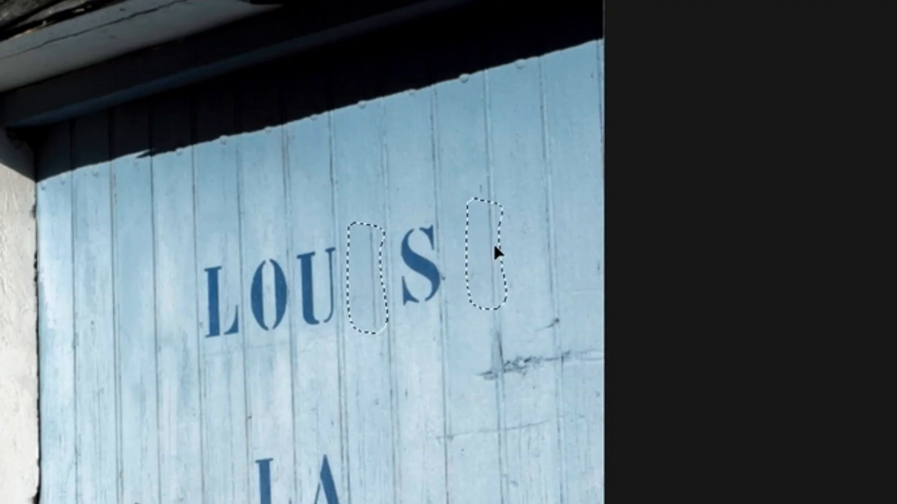
left_click_drag(494, 247, 522, 242)
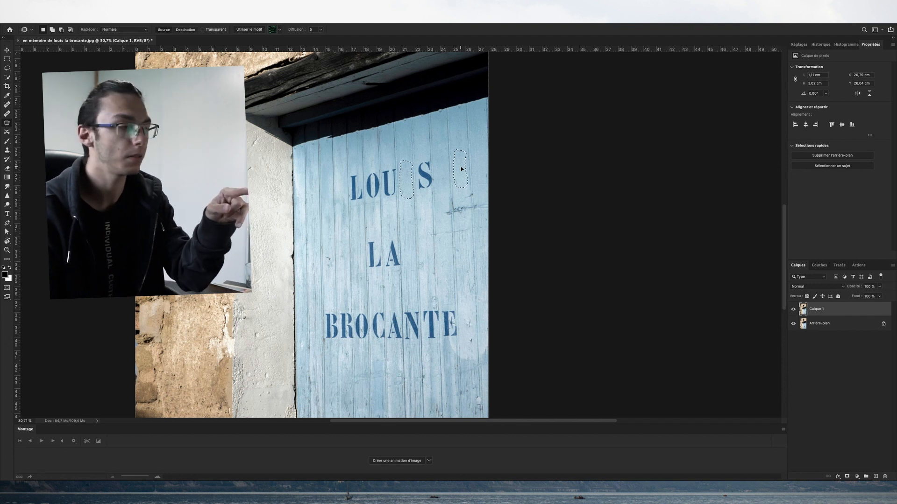
left_click_drag(461, 170, 461, 169)
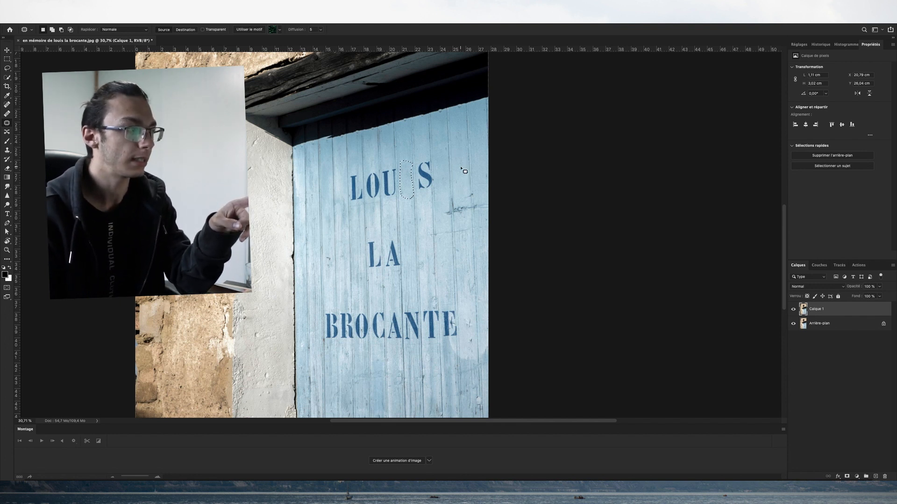
key("ctrl+d")
Patch both parts of the crack near the door's edge below the S with clean wood from above, and deselect
scroll(402, 184, "up", 3)
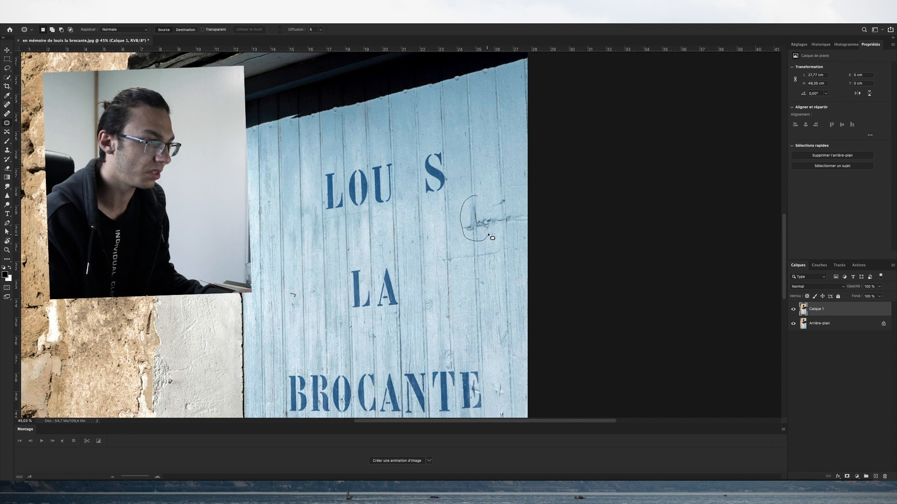
mouse_move(482, 200)
left_mouse_down()
mouse_move(474, 223)
mouse_move(469, 175)
mouse_move(428, 208)
mouse_move(418, 232)
mouse_move(478, 267)
mouse_move(509, 249)
mouse_move(518, 226)
mouse_move(474, 173)
left_mouse_up()
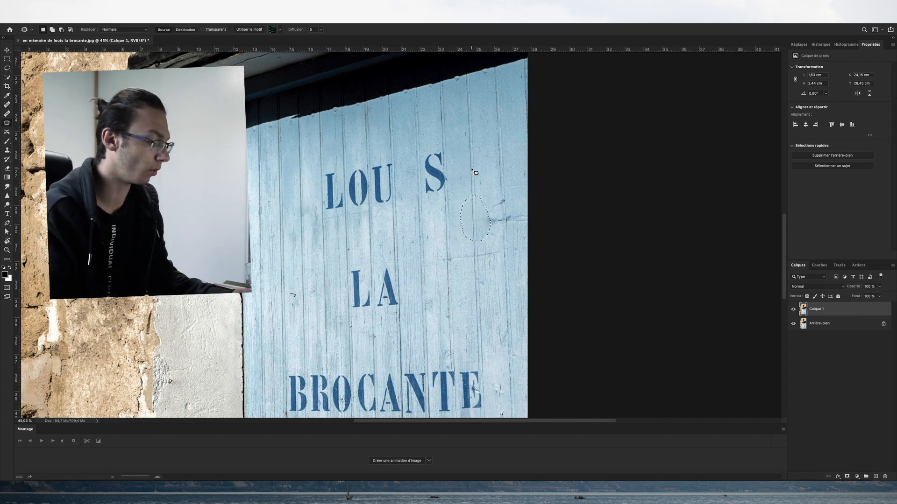
left_click(475, 177)
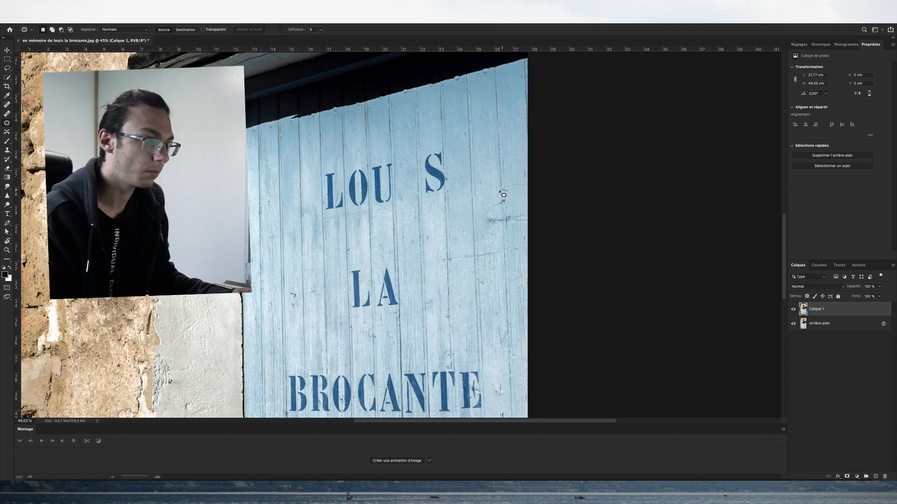
mouse_move(532, 234)
left_mouse_down()
mouse_move(538, 204)
mouse_move(501, 161)
mouse_move(507, 145)
mouse_move(509, 160)
left_mouse_up()
key("ctrl+d")
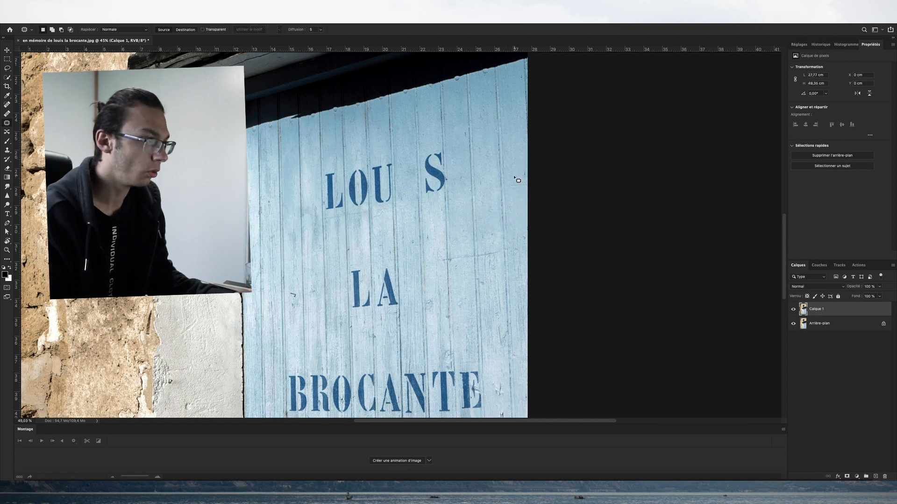
Apply a soft Healing Brush and paint sampled clean wood over the letter I of LOUIS
scroll(519, 180, "down", 2)
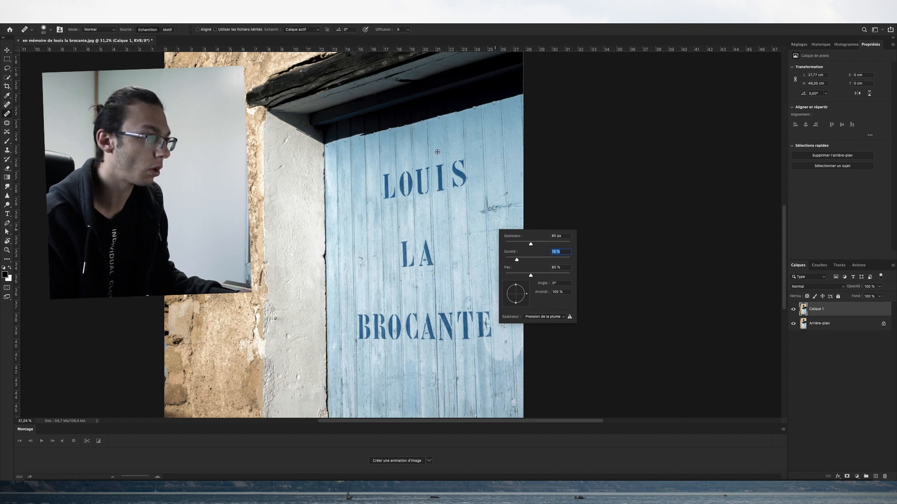
key("Return")
left_click_drag(439, 170, 440, 189)
left_click(441, 224, "alt")
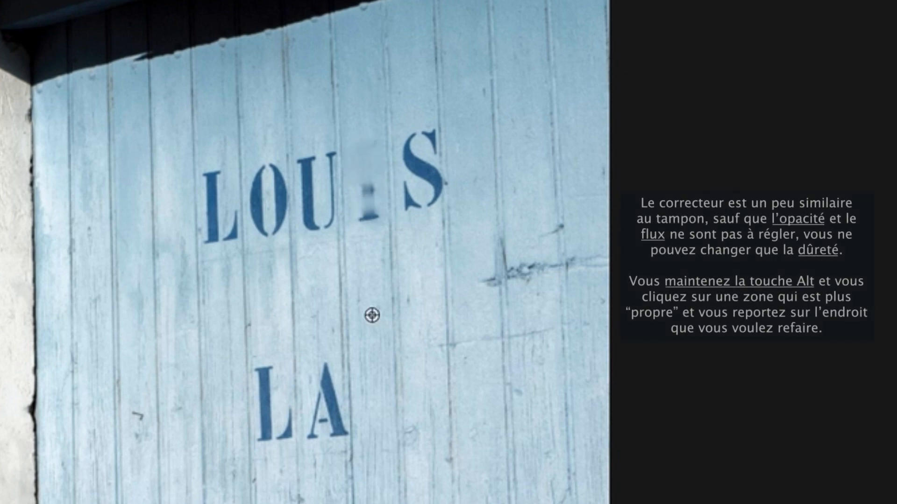
left_click_drag(210, 129, 214, 125)
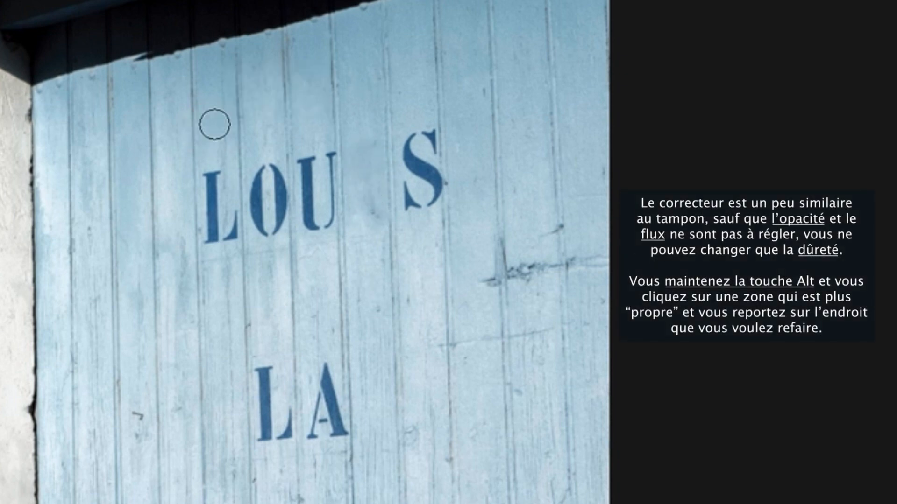